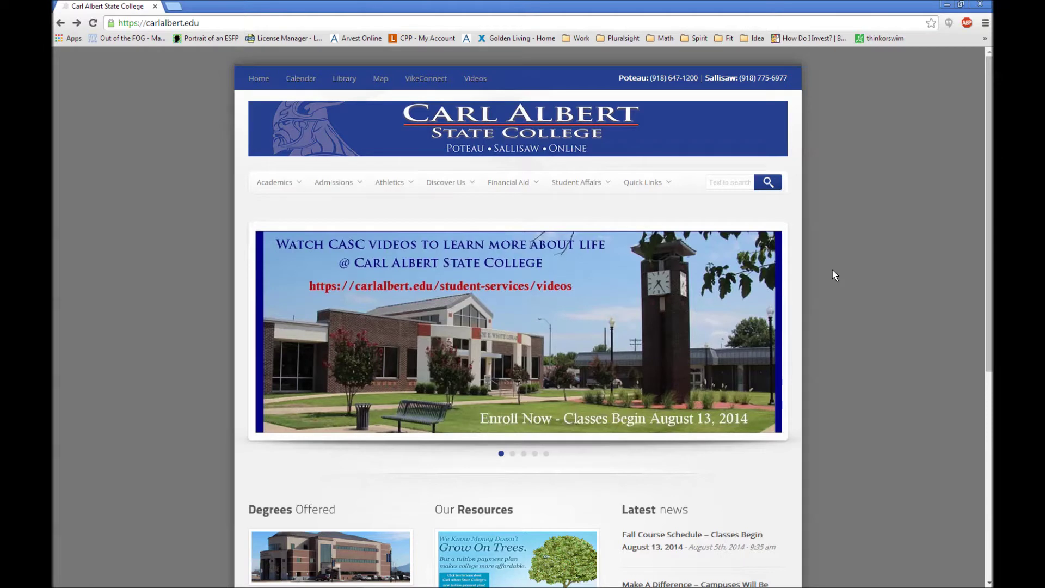
- Go to the VikeConnect portal from the carlalbert.edu top navigation bar
{"action": "left_click", "coordinate": [428, 80]}
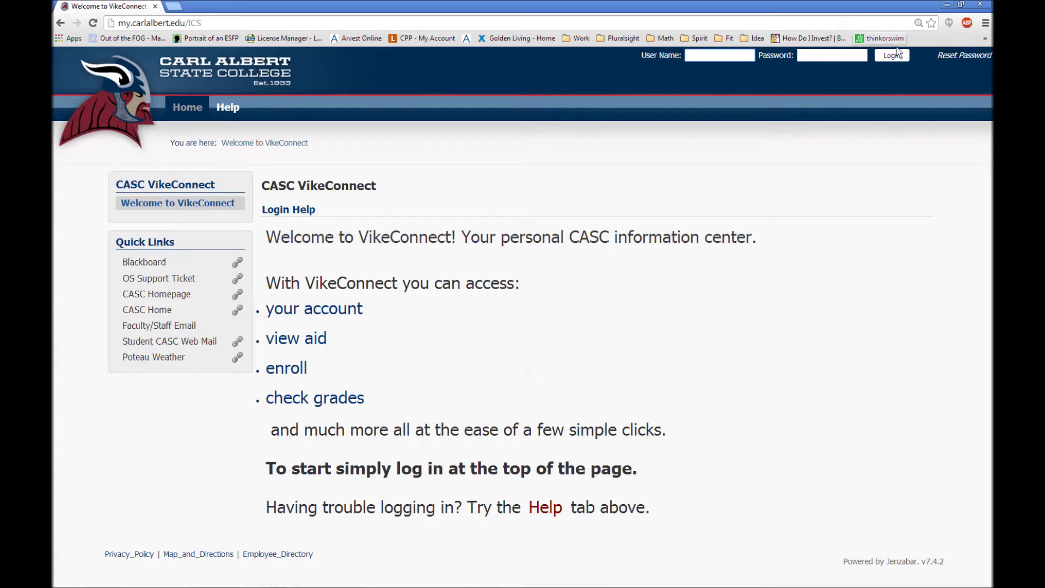
- Launch Reset Password, then centre and enlarge the CASC Password Update window
{"action": "left_click", "coordinate": [958, 56]}
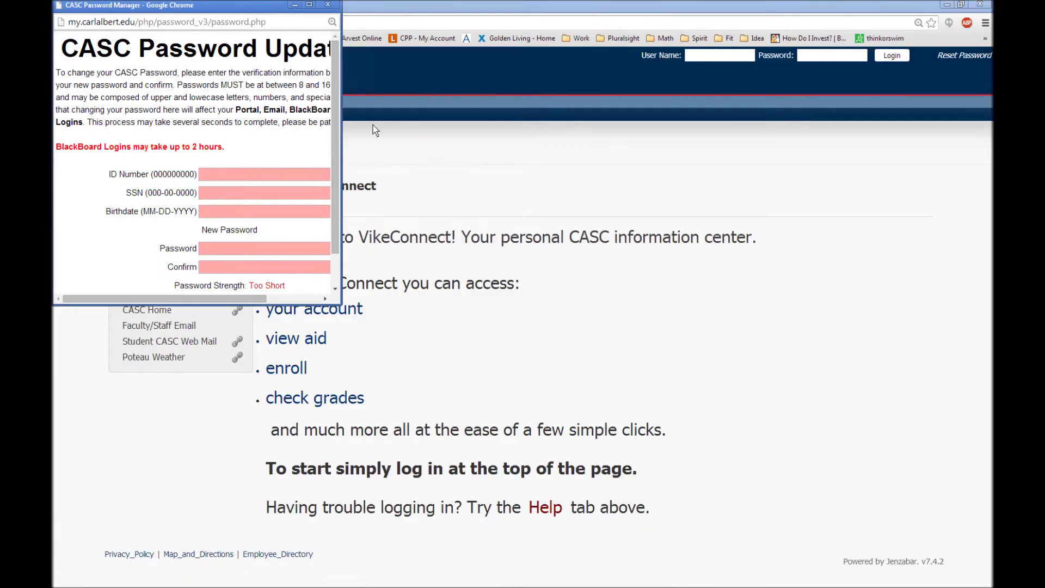
{"action": "left_click_drag", "start_coordinate": [239, 15], "coordinate": [540, 36]}
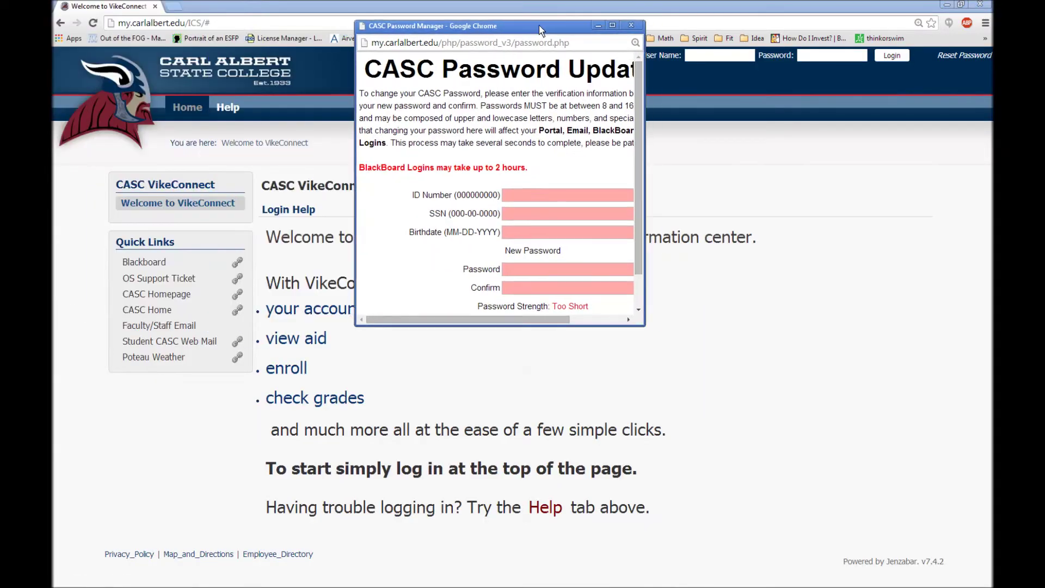
{"action": "left_click_drag", "start_coordinate": [645, 329], "coordinate": [733, 422]}
- Step through the ID Number, SSN and Birthdate fields and highlight each required format
{"action": "left_click", "coordinate": [551, 194]}
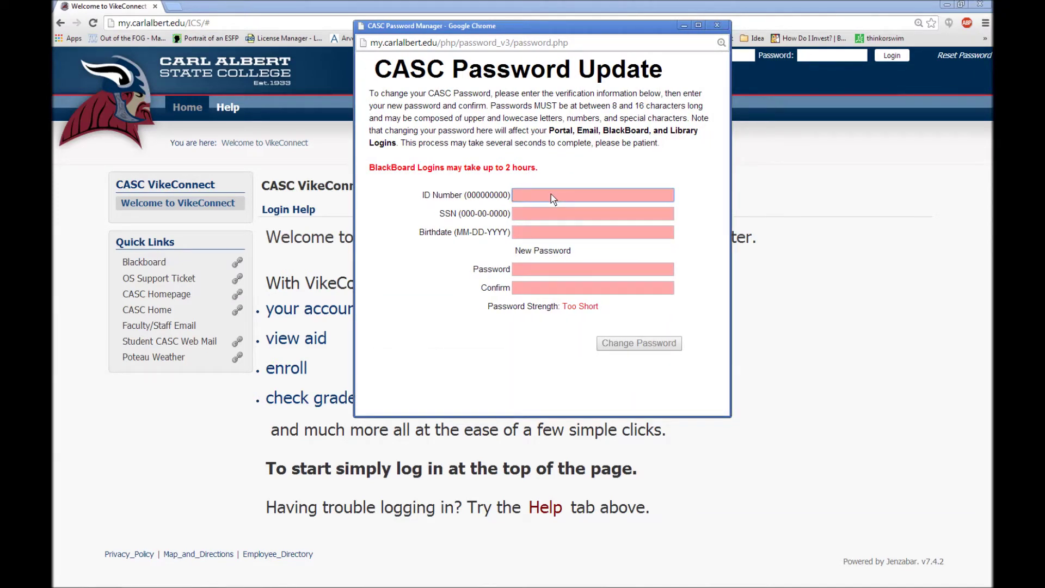
{"action": "left_click", "coordinate": [554, 212]}
{"action": "left_click", "coordinate": [557, 235]}
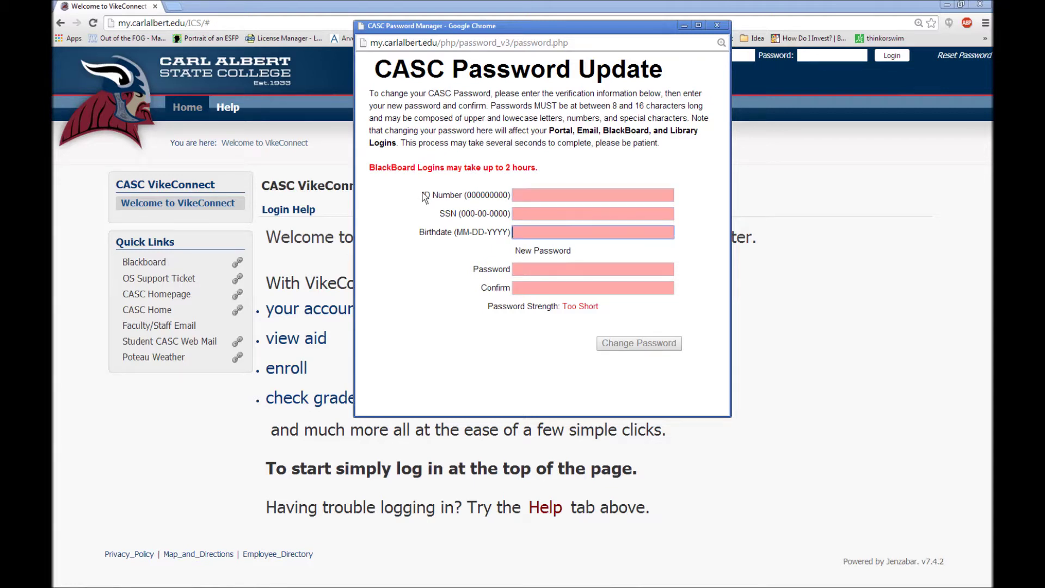
{"action": "left_click_drag", "start_coordinate": [425, 197], "coordinate": [508, 201]}
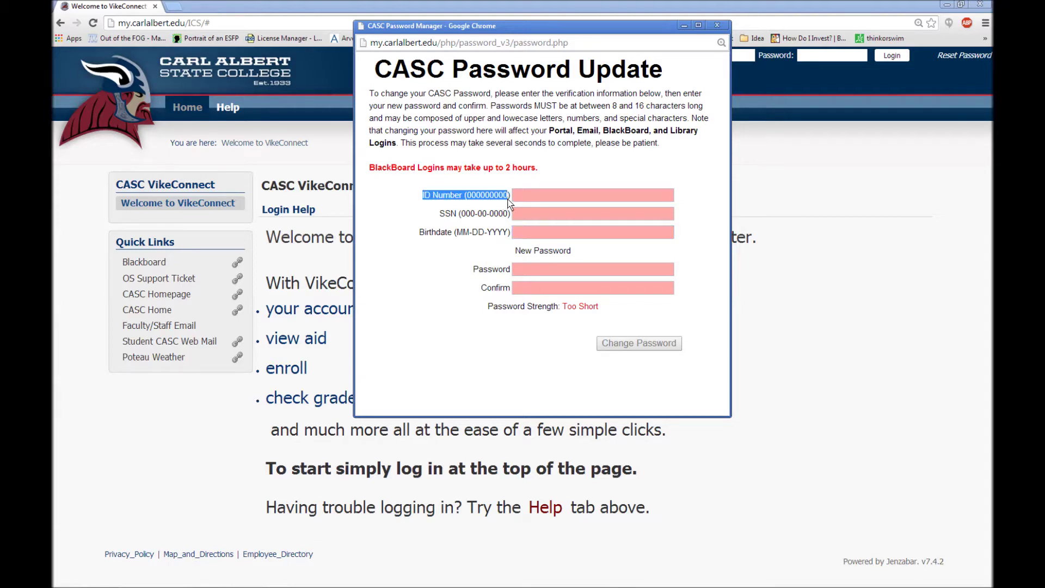
{"action": "left_click_drag", "start_coordinate": [441, 214], "coordinate": [510, 217]}
{"action": "left_click_drag", "start_coordinate": [421, 235], "coordinate": [512, 237]}
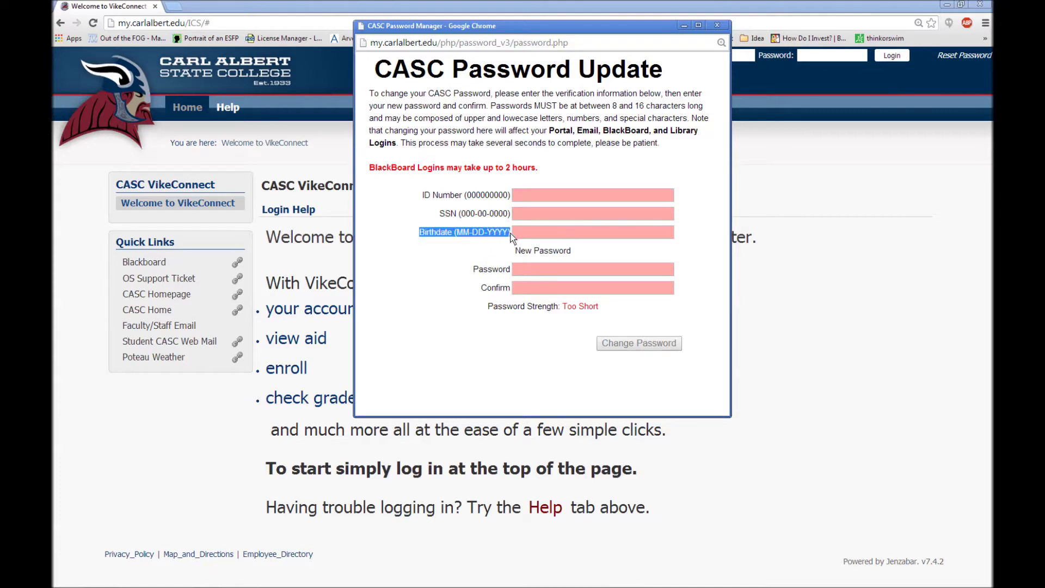
- Enter the sample nine-digit ID number, SSN and birthdate in their required formats
{"action": "left_click", "coordinate": [528, 198]}
{"action": "type", "text": "8"}
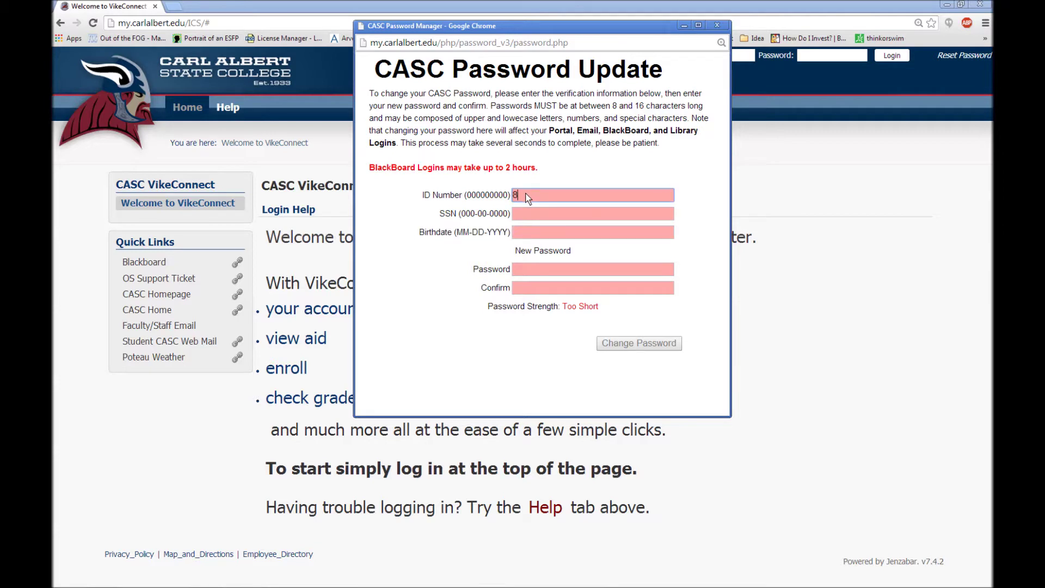
{"action": "type", "text": "88888888"}
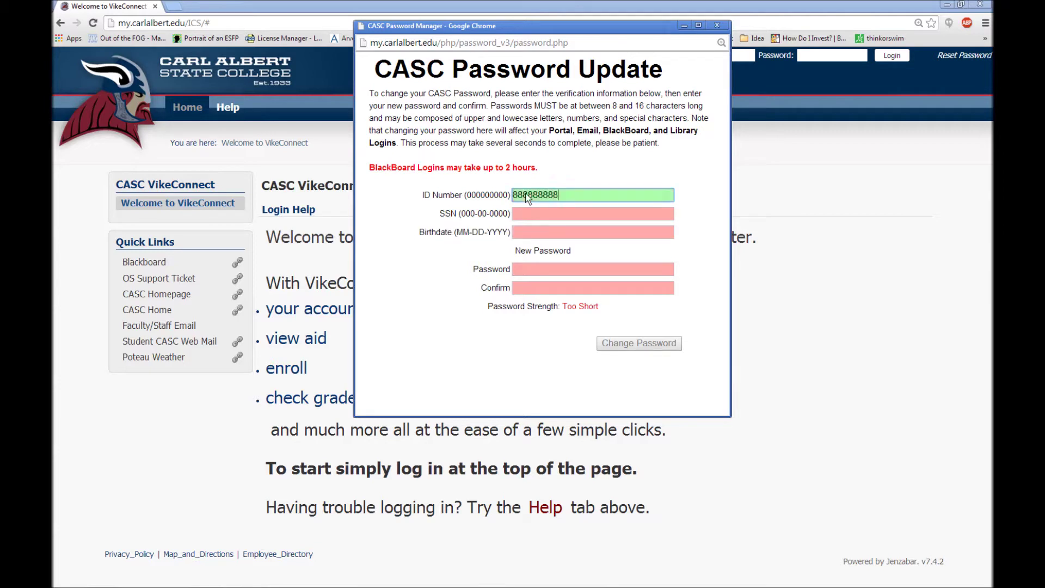
{"action": "left_click", "coordinate": [532, 218]}
{"action": "type", "text": "888888888"}
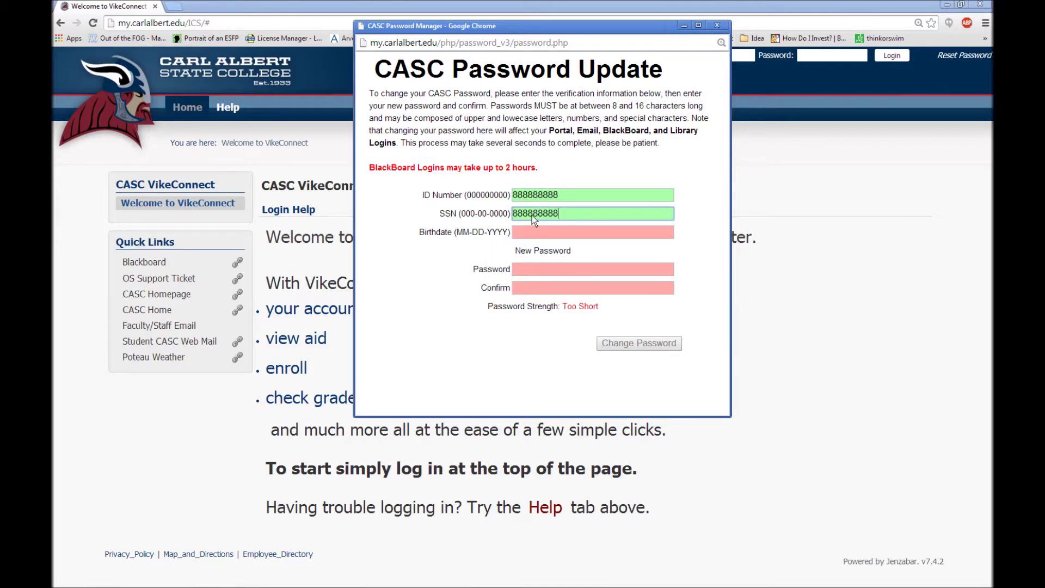
{"action": "left_click", "coordinate": [539, 234]}
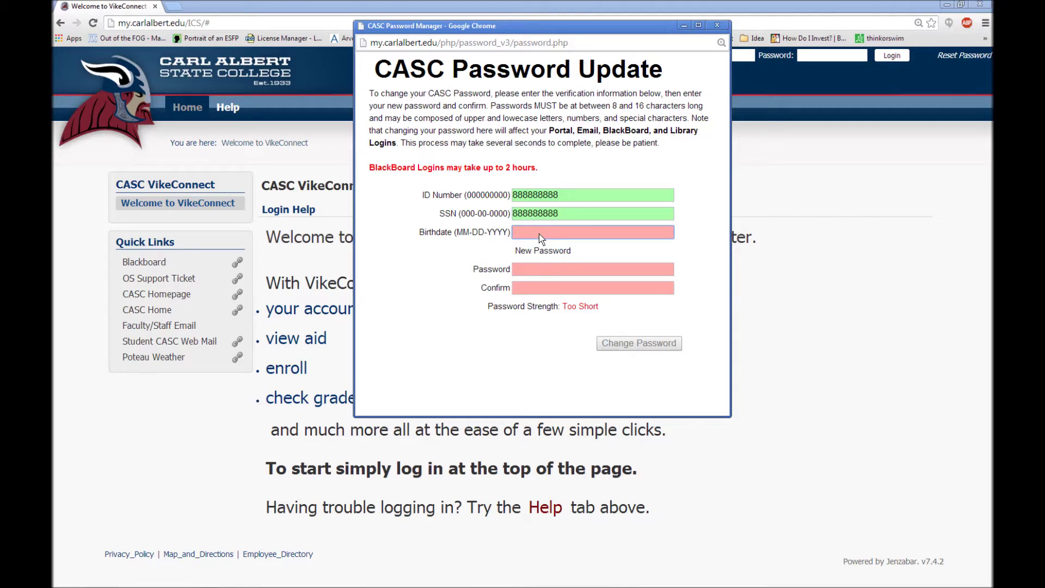
{"action": "type", "text": "01-01-1980"}
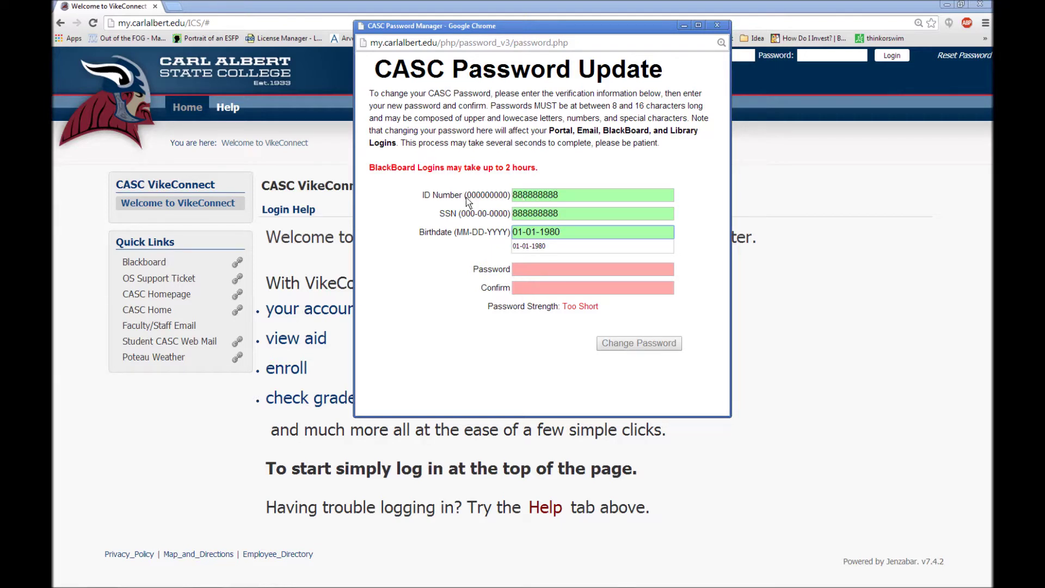
{"action": "left_click_drag", "start_coordinate": [467, 196], "coordinate": [581, 213]}
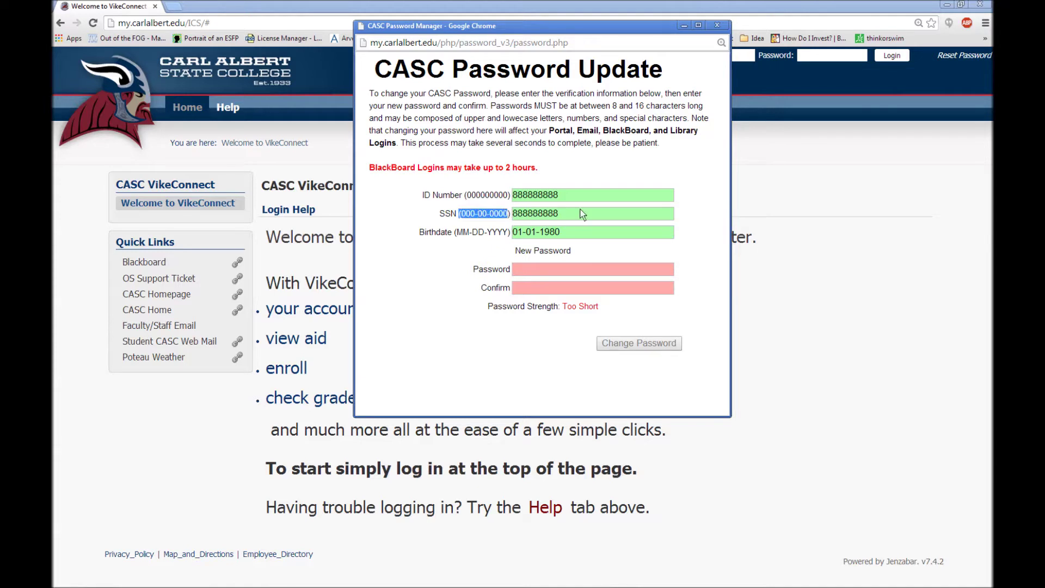
{"action": "left_click", "coordinate": [588, 236]}
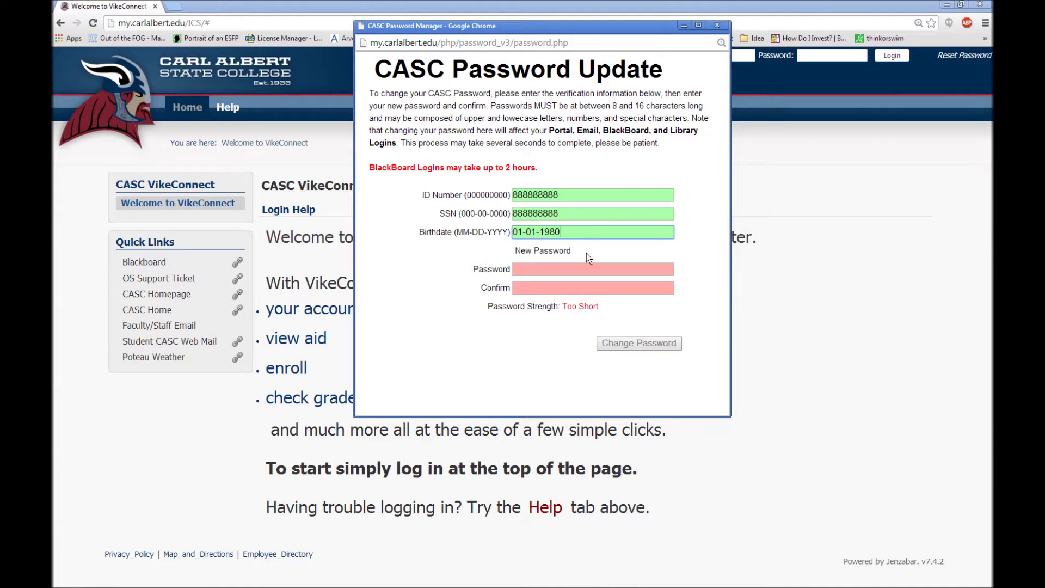
{"action": "left_click", "coordinate": [543, 272]}
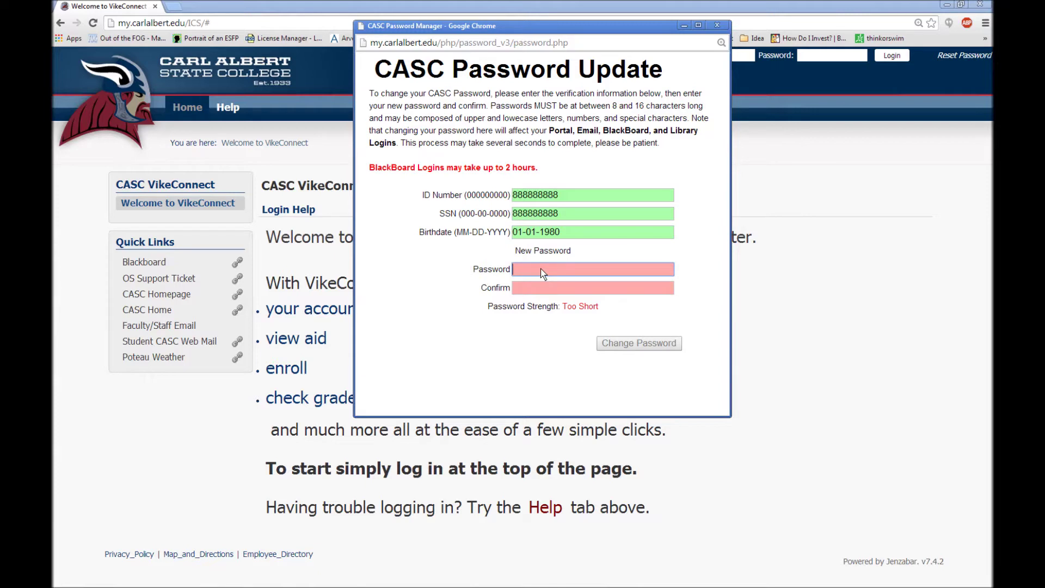
- Enter the new password and its confirmation at Medium strength, then submit Change Password
{"action": "type", "text": "••••"}
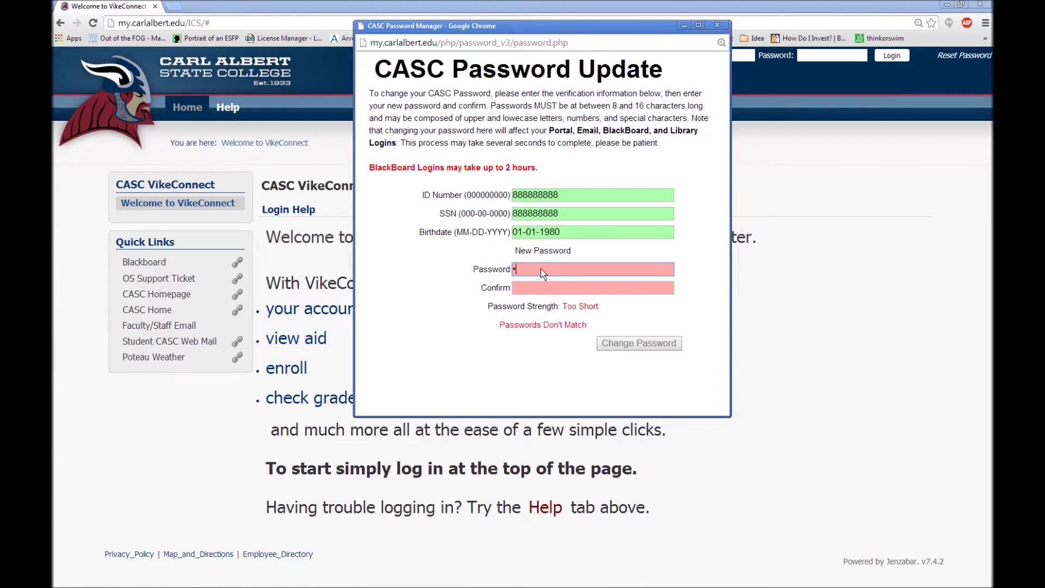
{"action": "type", "text": "••••••"}
{"action": "left_click", "coordinate": [551, 289]}
{"action": "type", "text": "••••••••"}
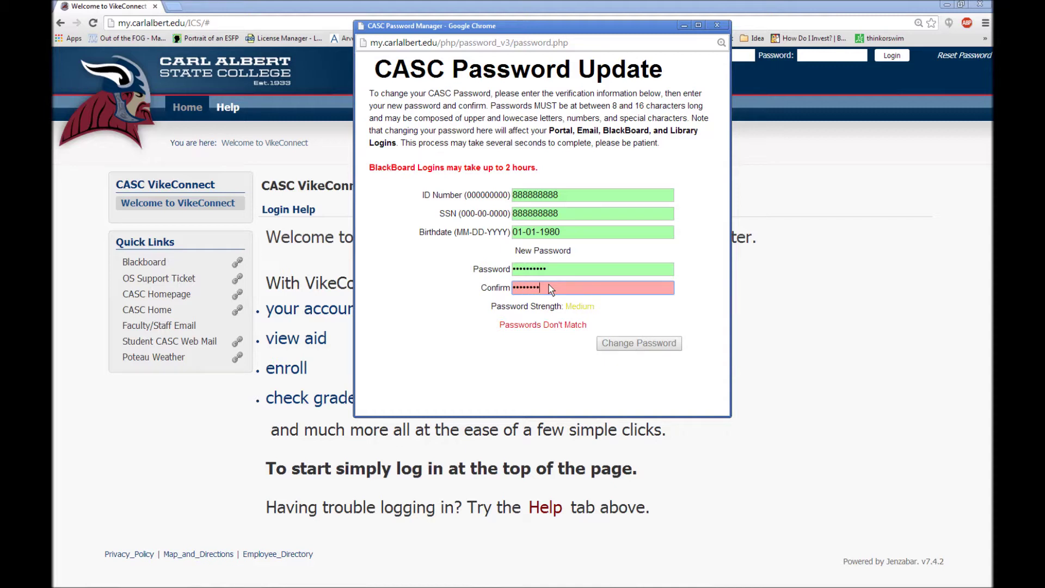
{"action": "type", "text": "•"}
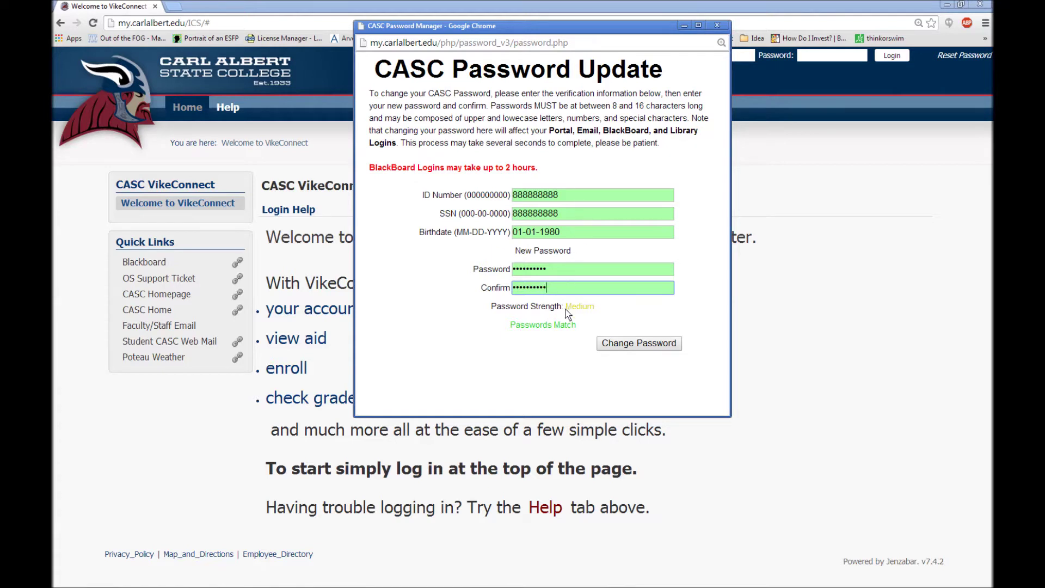
{"action": "left_click_drag", "start_coordinate": [566, 309], "coordinate": [595, 311]}
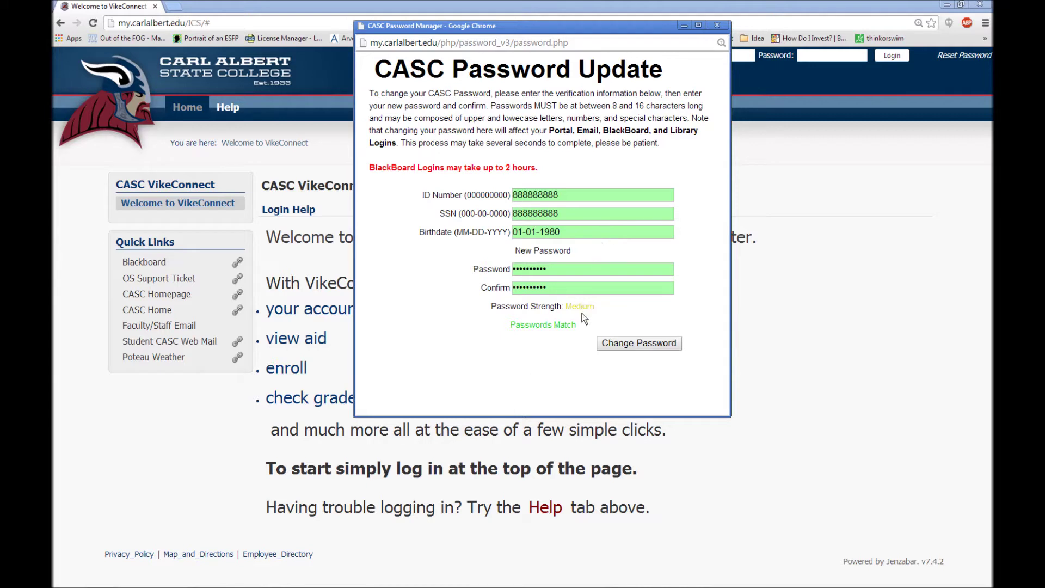
{"action": "left_click", "coordinate": [622, 345]}
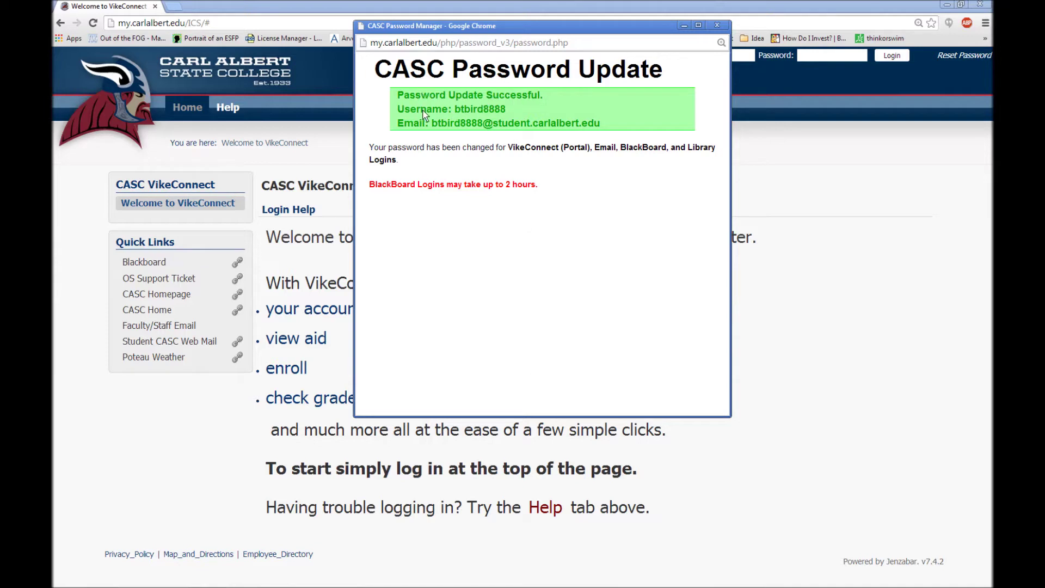
- Highlight the new username and student email in the success message, then close the popup
{"action": "left_click_drag", "start_coordinate": [454, 113], "coordinate": [505, 113]}
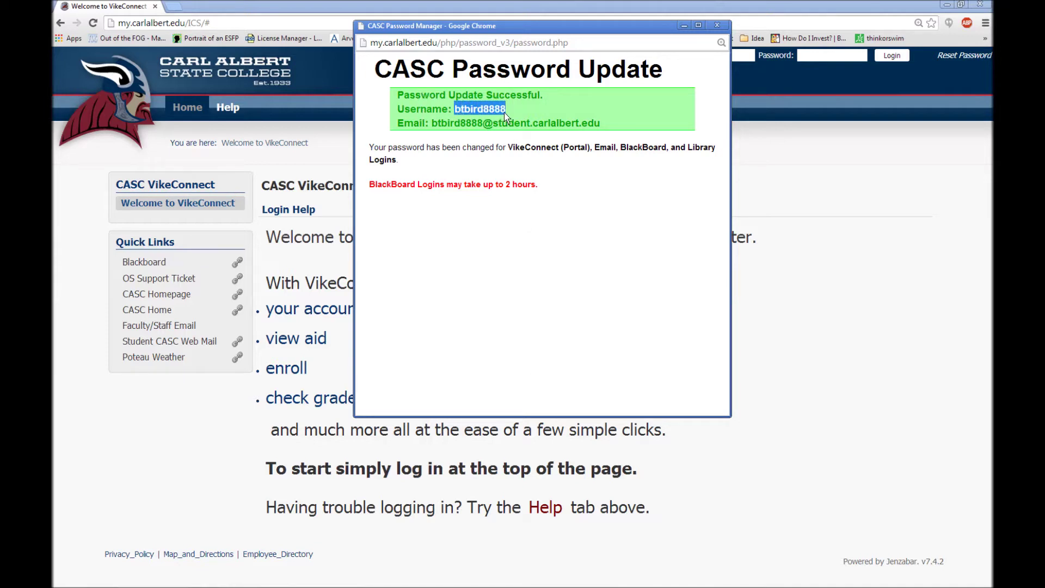
{"action": "left_click", "coordinate": [433, 123]}
{"action": "left_click_drag", "start_coordinate": [452, 124], "coordinate": [579, 131]}
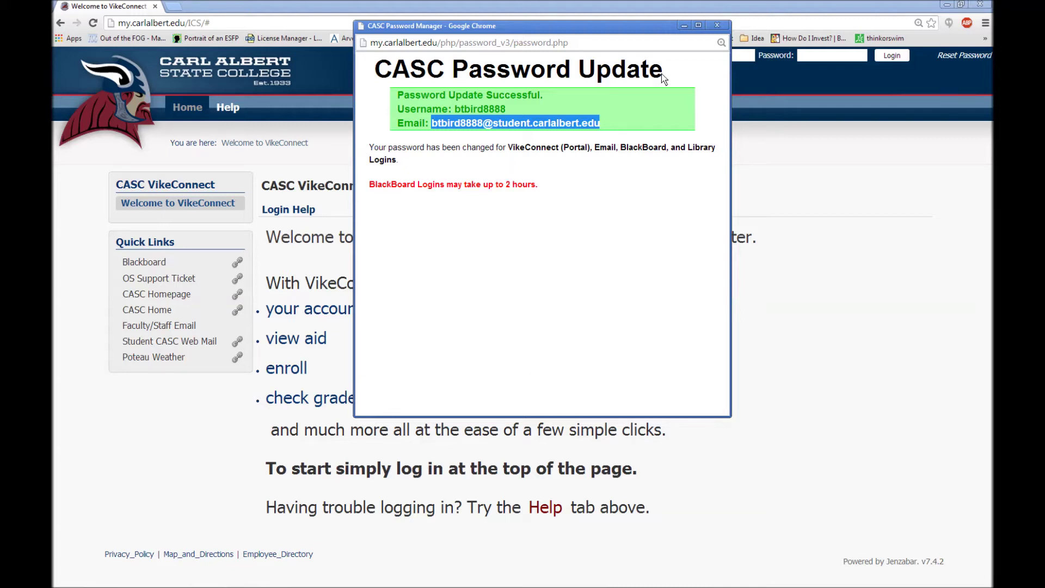
{"action": "left_click", "coordinate": [717, 26]}
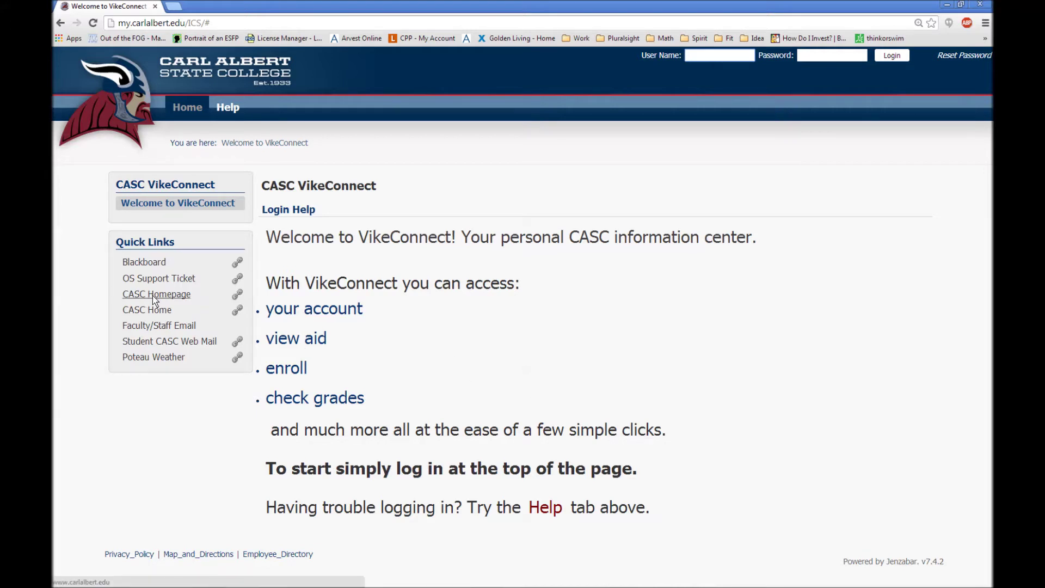
- Launch Student CASC Web Mail and focus the Google Email field, dismissing the saved-address suggestion
{"action": "left_click", "coordinate": [166, 344]}
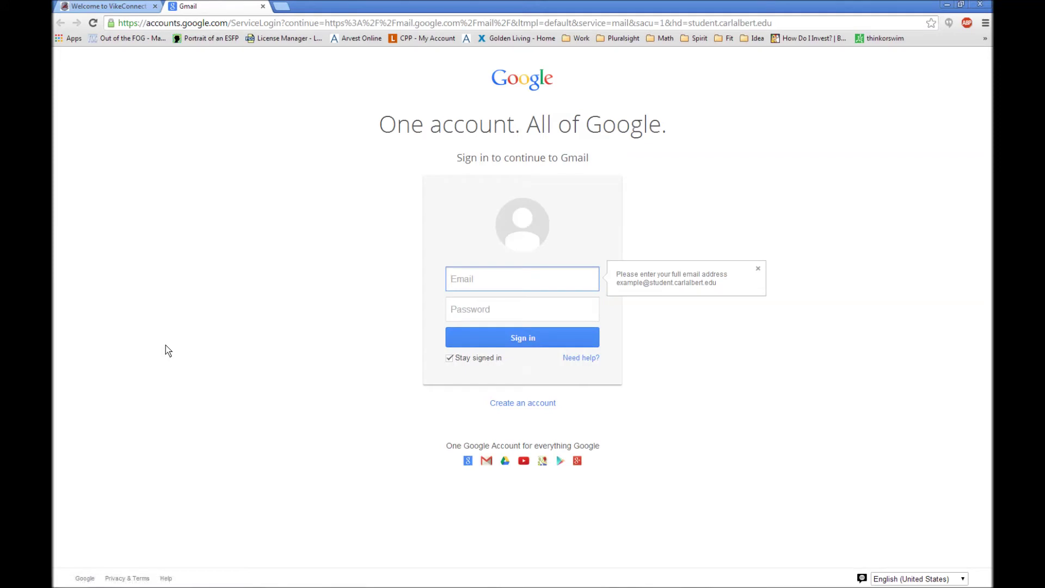
{"action": "left_click", "coordinate": [492, 286]}
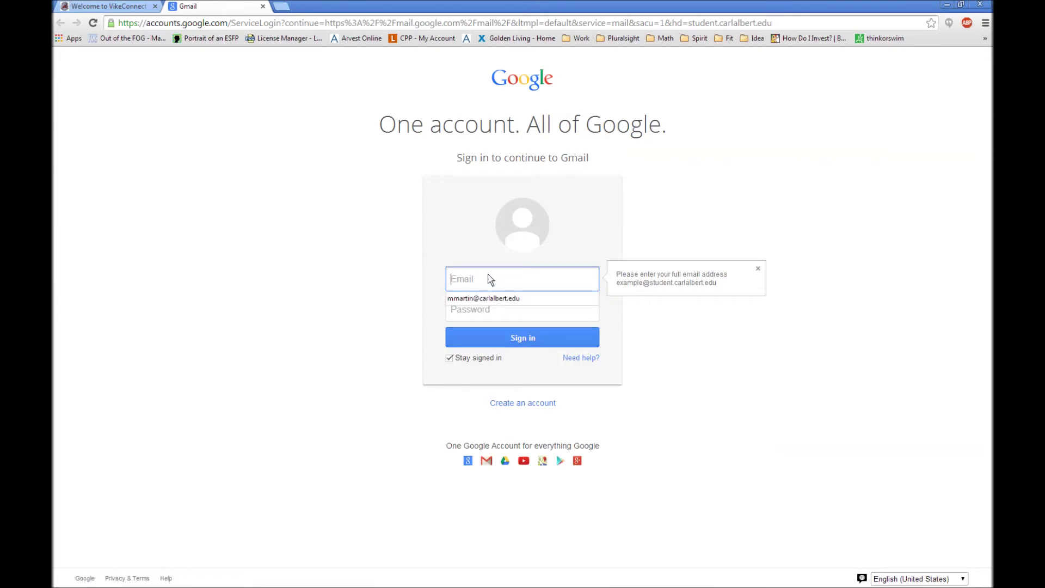
{"action": "left_click", "coordinate": [570, 234]}
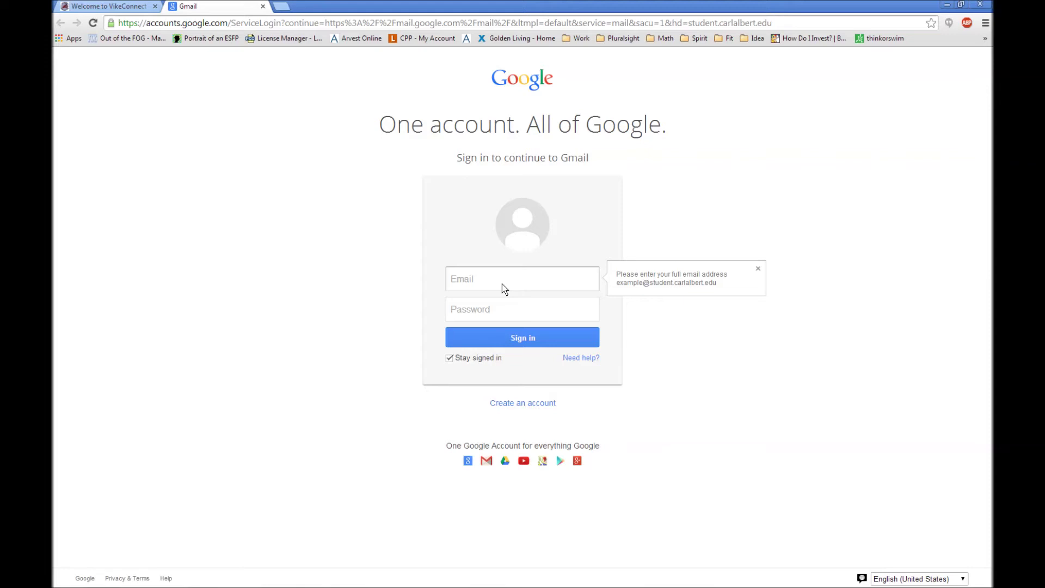
{"action": "left_click", "coordinate": [504, 289]}
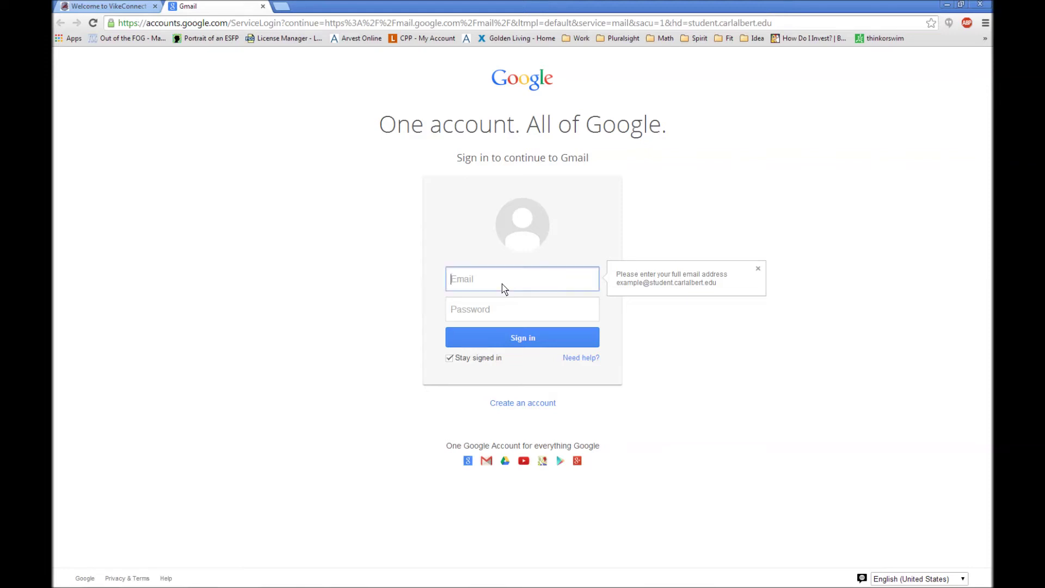
- Attempt sign-in with the bare username and password, producing a domain error hint
{"action": "left_click", "coordinate": [506, 314]}
{"action": "type", "text": "*********"}
{"action": "key", "text": "Return"}
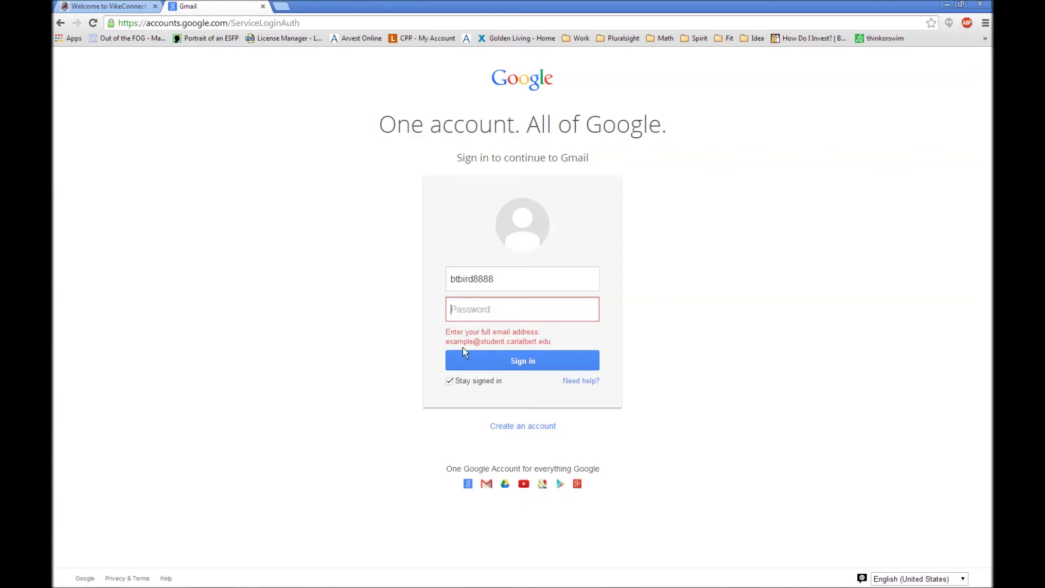
{"action": "left_click_drag", "start_coordinate": [481, 342], "coordinate": [550, 342]}
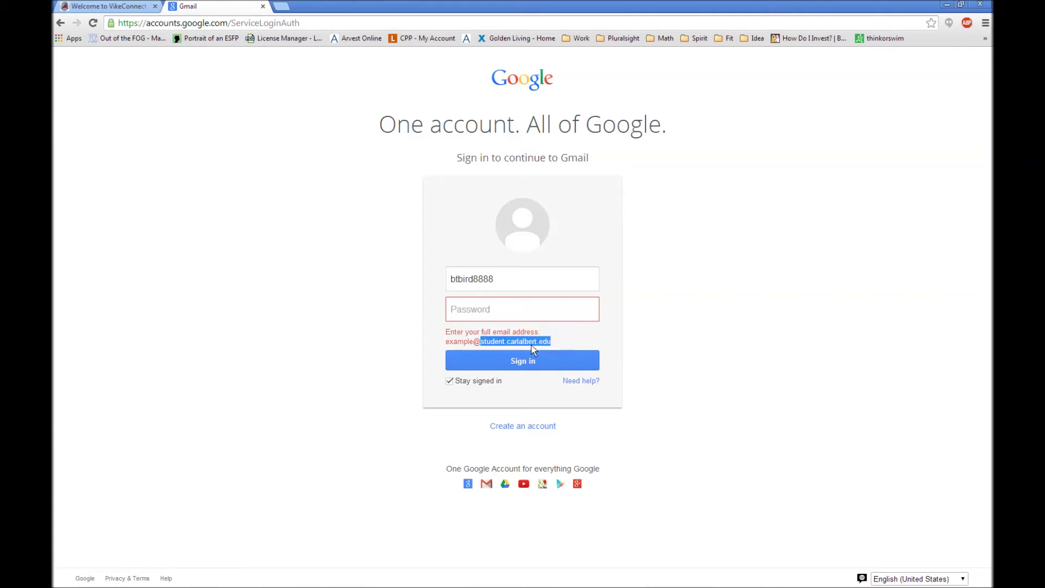
{"action": "right_click", "coordinate": [532, 343]}
{"action": "left_click", "coordinate": [553, 350]}
{"action": "left_click", "coordinate": [506, 282]}
{"action": "key", "text": "ctrl+v"}
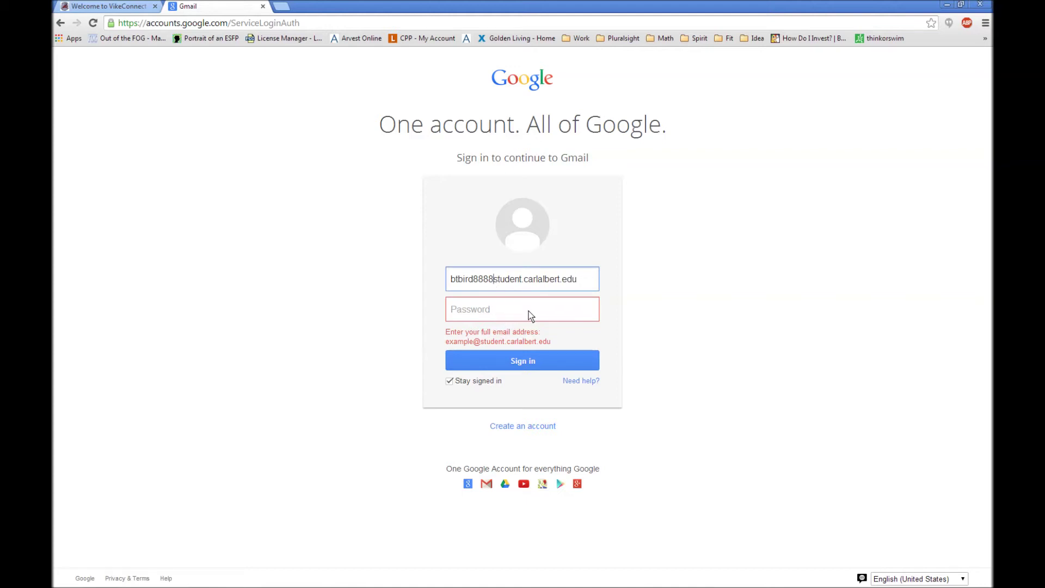
{"action": "type", "text": "@"}
{"action": "left_click", "coordinate": [485, 309]}
{"action": "type", "text": "••••"}
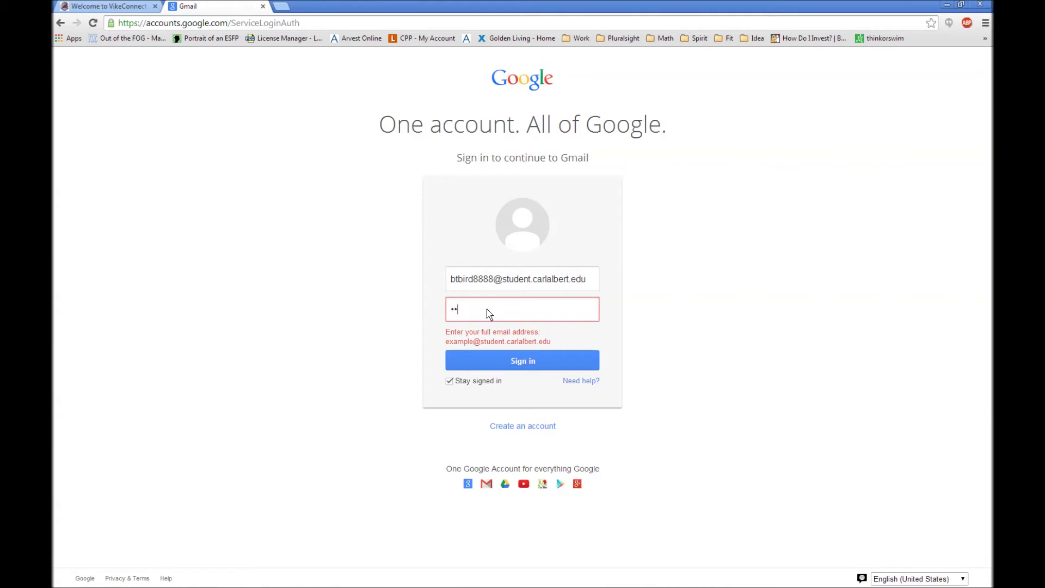
{"action": "type", "text": "••••••"}
{"action": "key", "text": "Return"}
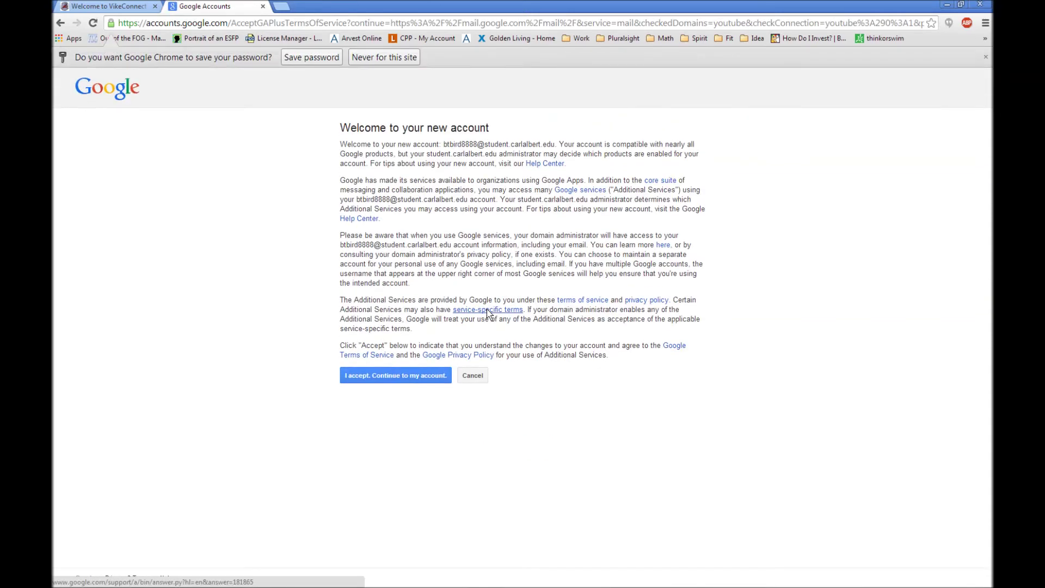
- Decline saving the password, accept the new-account terms, and skip adding a mobile number
{"action": "left_click", "coordinate": [387, 60]}
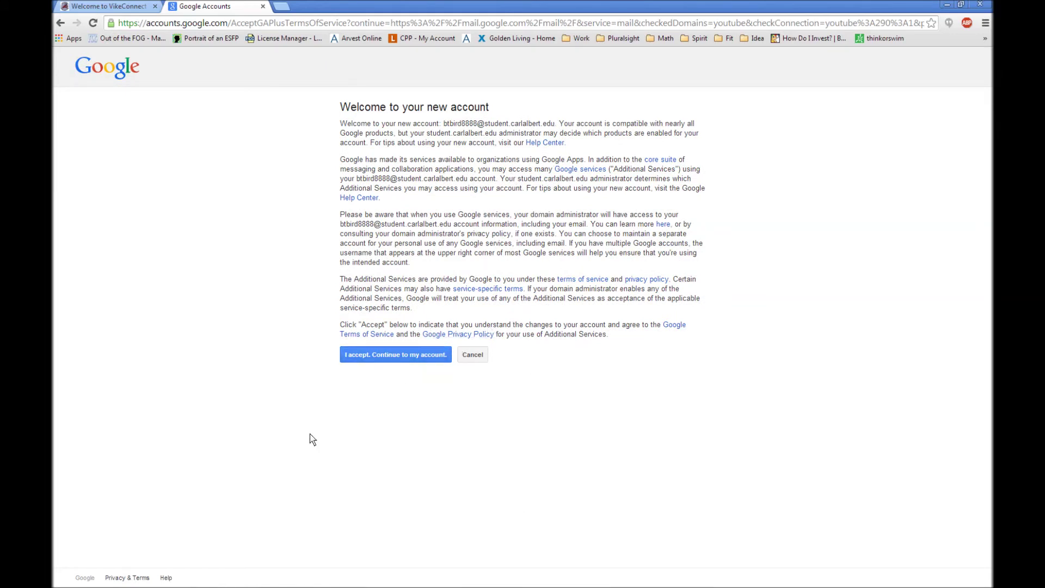
{"action": "left_click", "coordinate": [392, 355]}
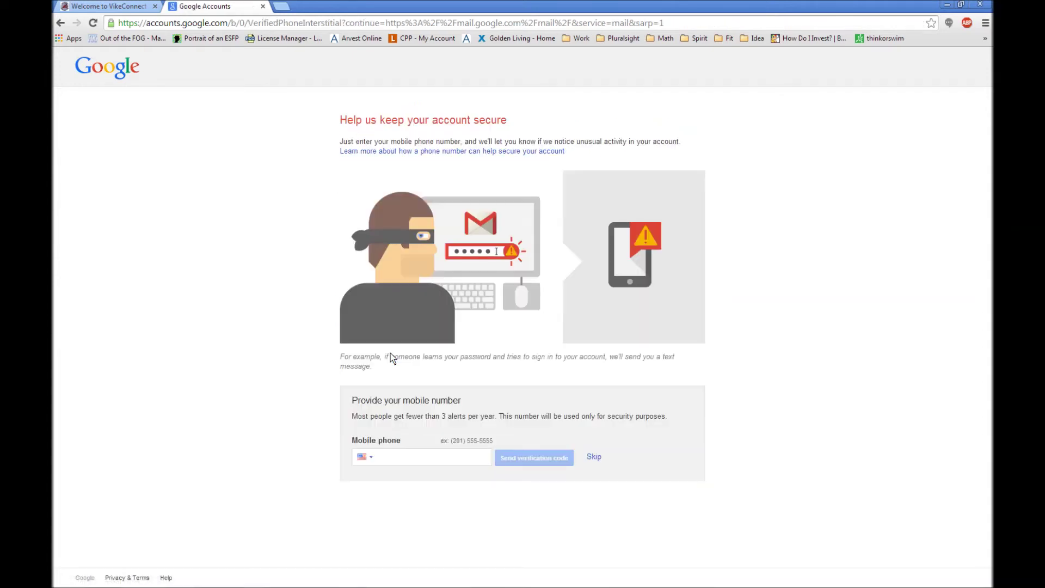
{"action": "left_click", "coordinate": [389, 460]}
{"action": "left_click", "coordinate": [403, 463]}
{"action": "left_click", "coordinate": [594, 458]}
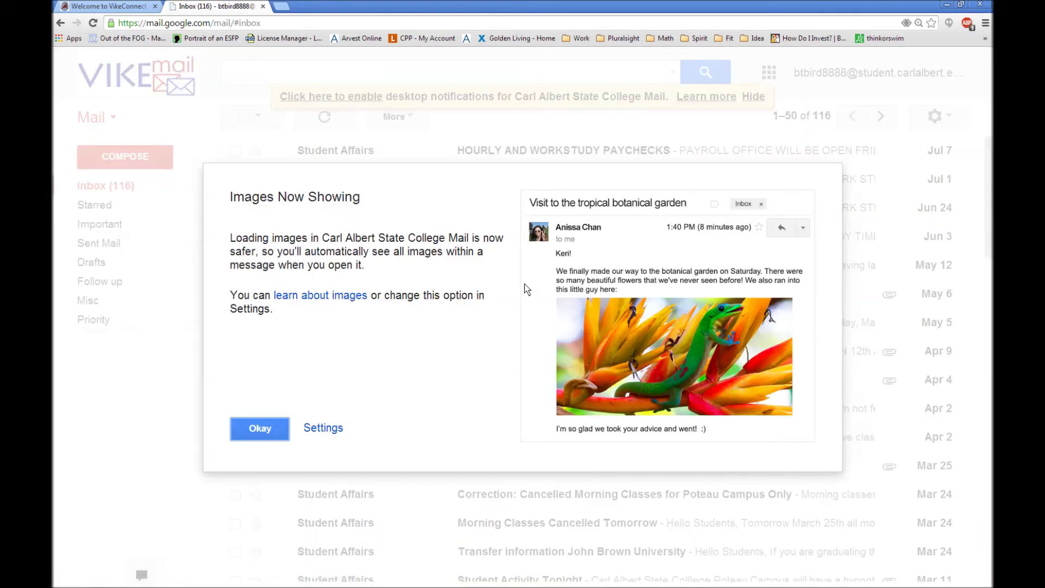
- Dismiss the Images Now Showing notice with Okay and show the Google apps grid
{"action": "left_click", "coordinate": [260, 428]}
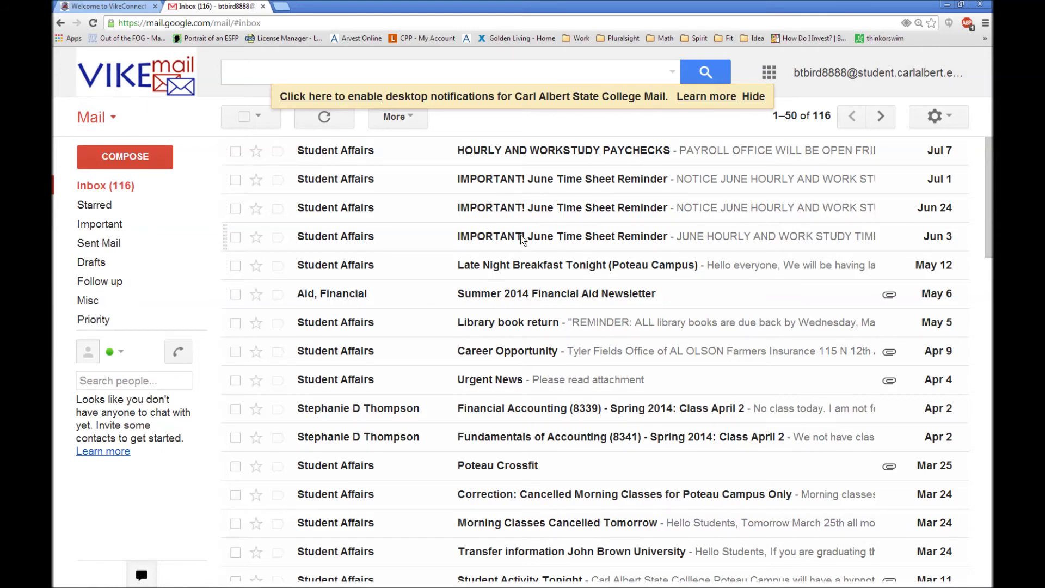
{"action": "left_click", "coordinate": [774, 76]}
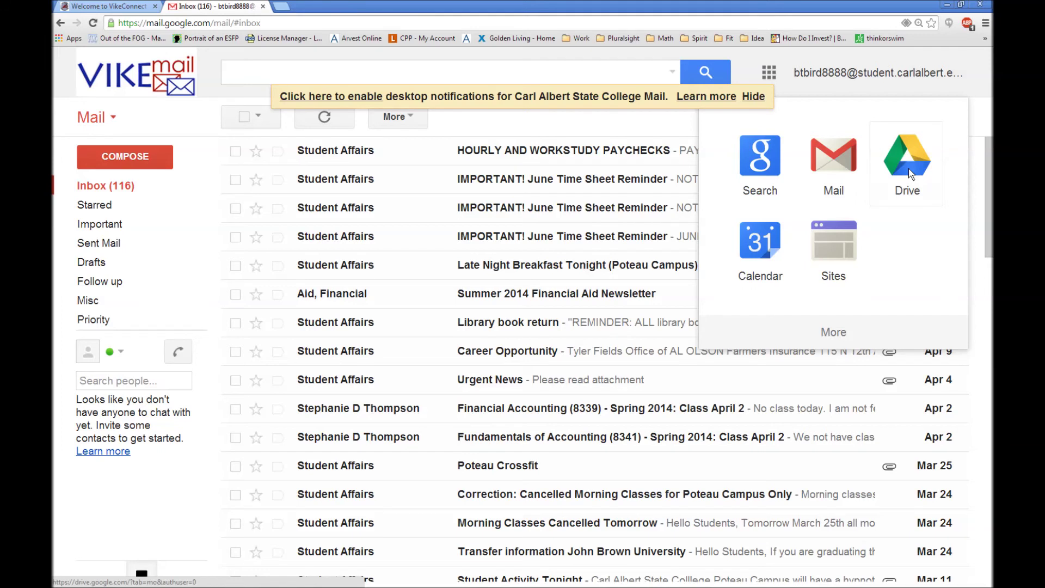
- Launch Drive from the apps panel and choose 'No thanks', landing on an empty My Drive
{"action": "left_click", "coordinate": [909, 169]}
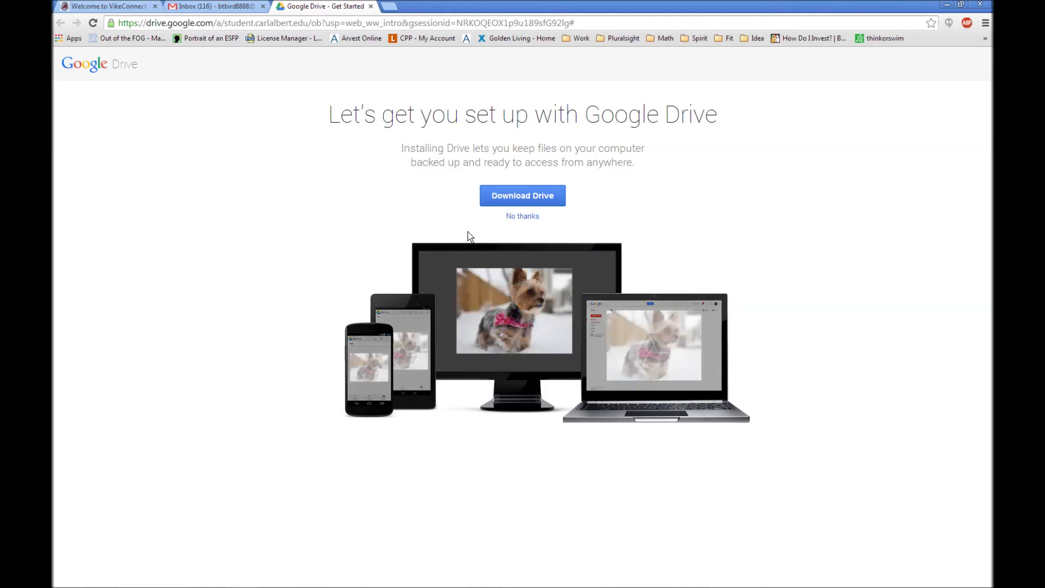
{"action": "left_click", "coordinate": [518, 218]}
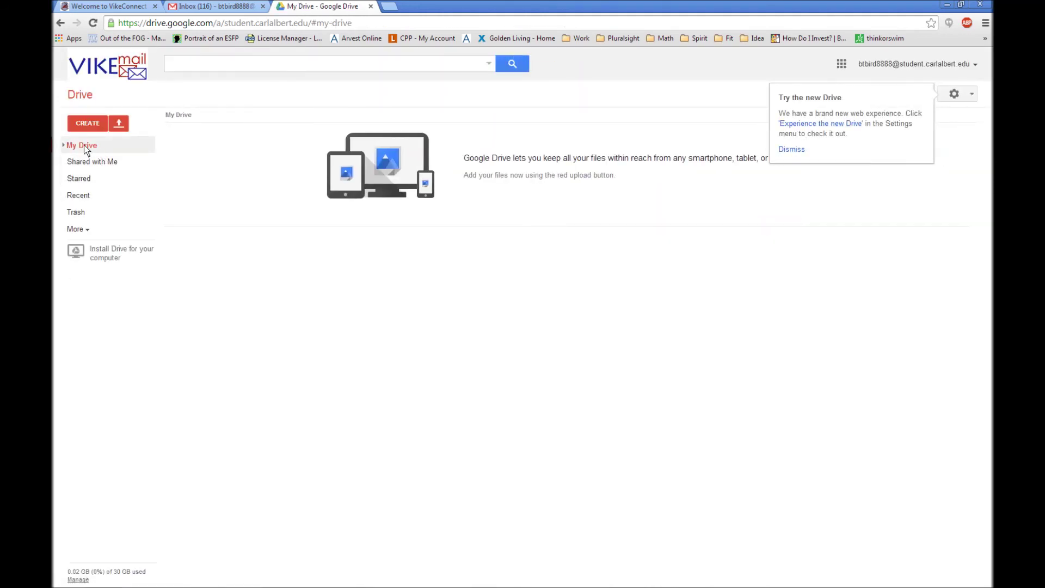
- Check the CREATE list in My Drive (Folder, Document, Presentation, Spreadsheet, Form, Drawing), then close it
{"action": "left_click", "coordinate": [83, 126]}
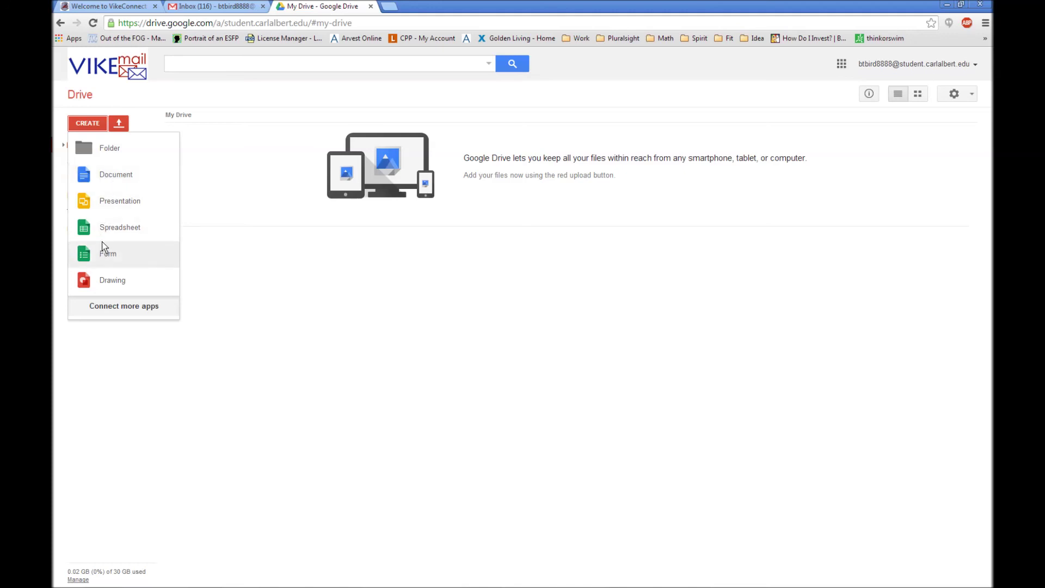
{"action": "left_click", "coordinate": [355, 279]}
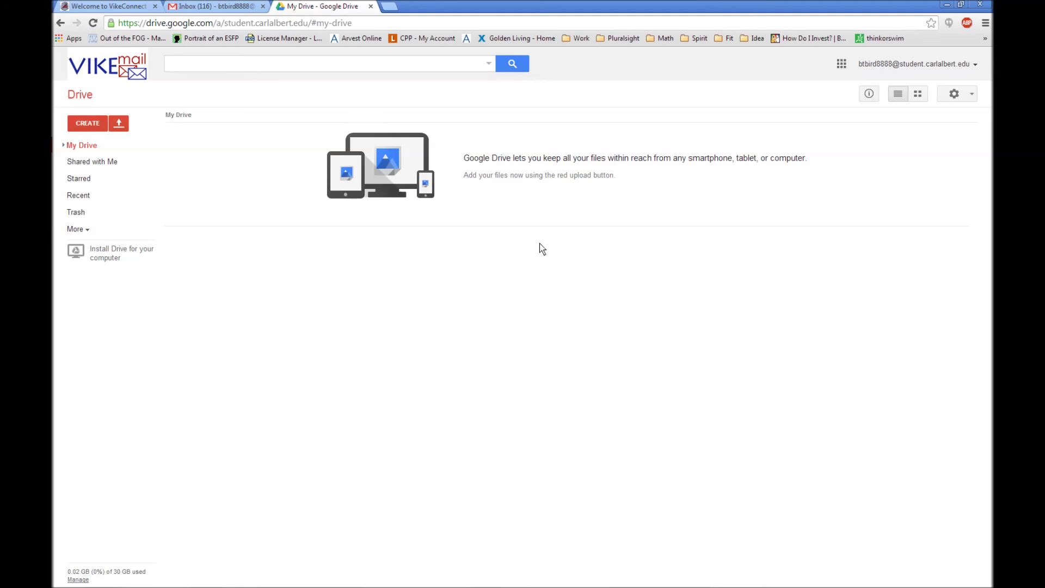
- Open the VikeMail inbox in a new tab via Mail in Drive's Google apps list
{"action": "left_click", "coordinate": [841, 66]}
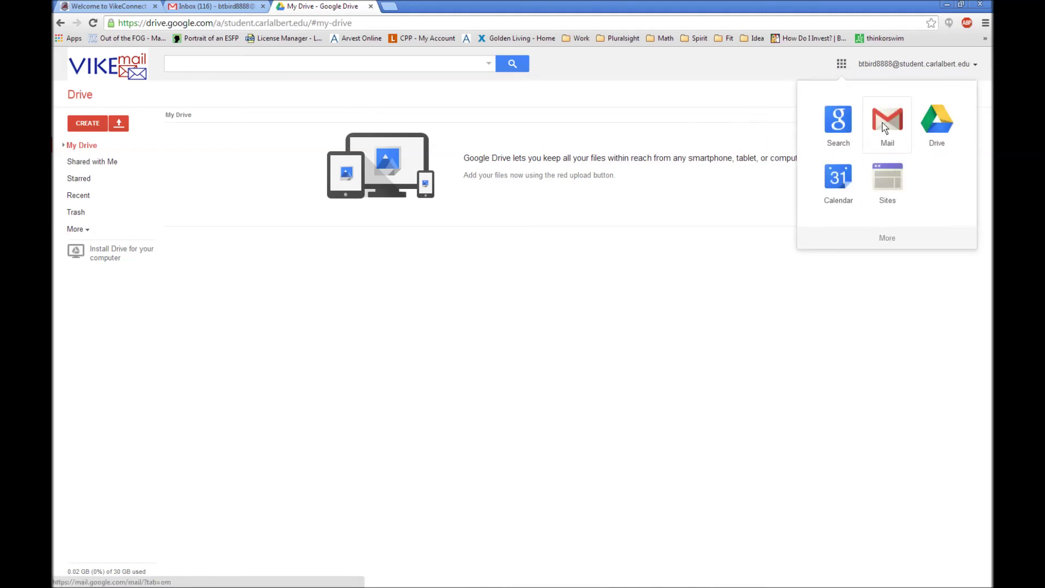
{"action": "left_click", "coordinate": [883, 124]}
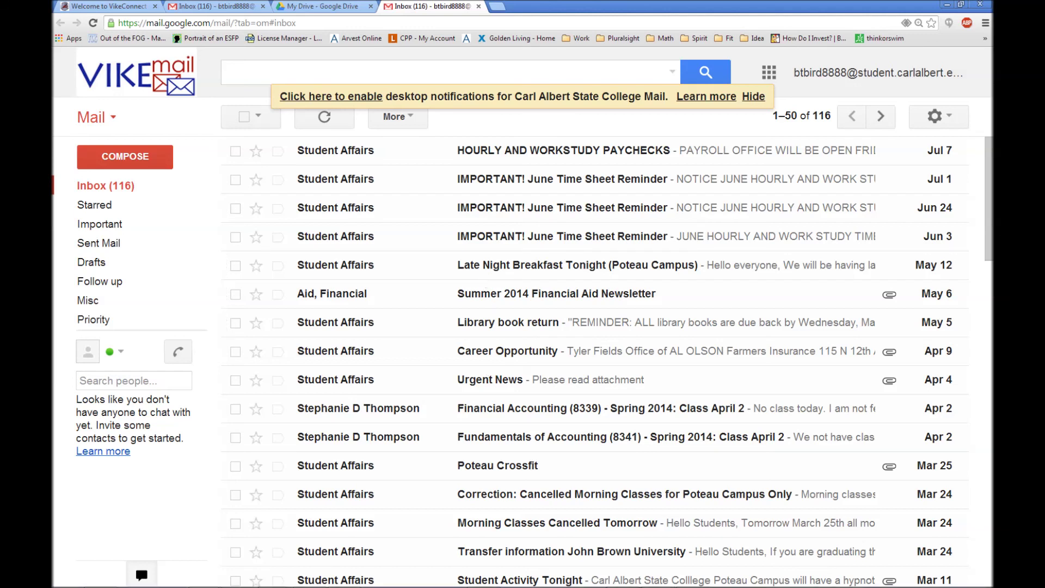
{"action": "mouse_move", "coordinate": [779, 585]}
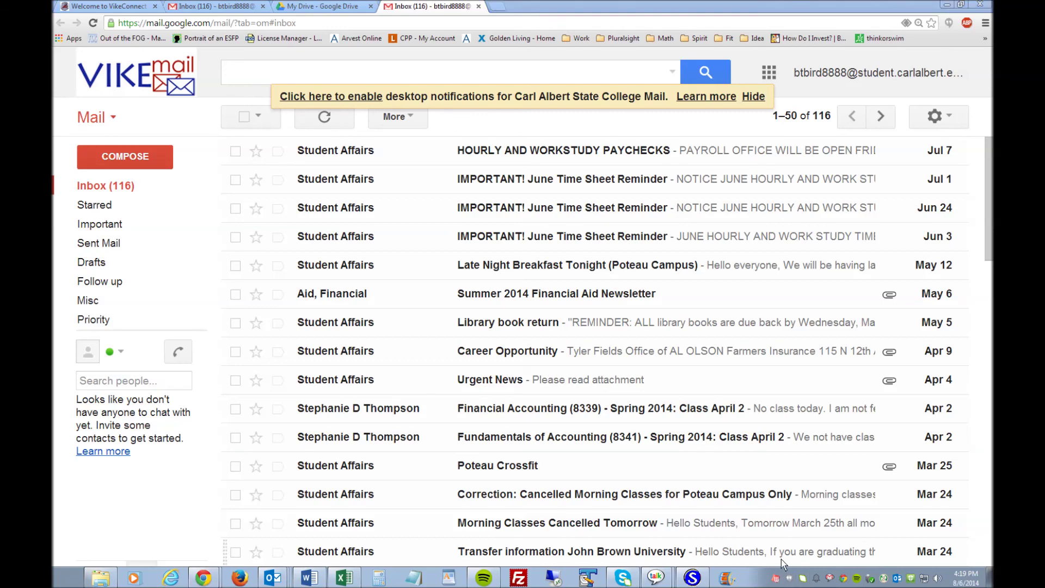